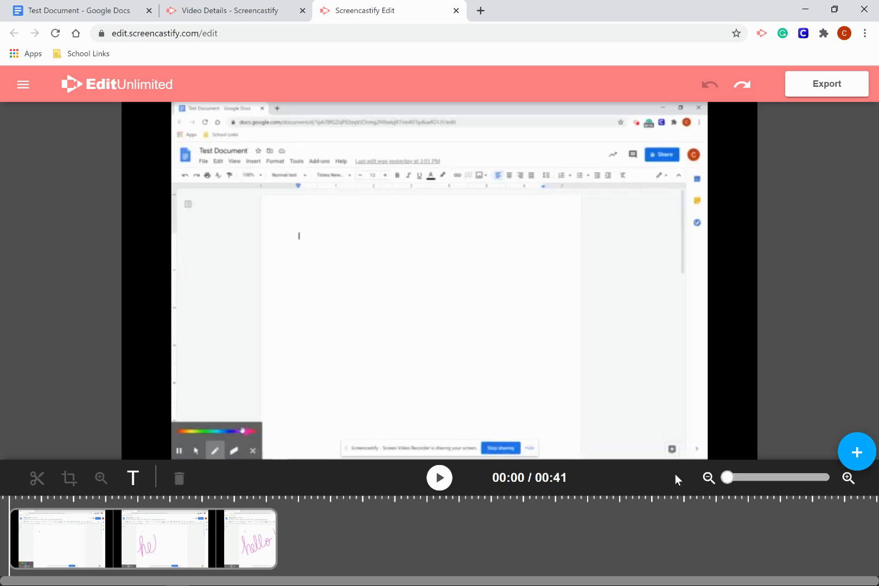
Step: Enlarge the timeline scale slightly and play the first second of the recording
mouse_move(725, 474)
left_mouse_down()
mouse_move(777, 473)
mouse_move(725, 476)
left_mouse_up()
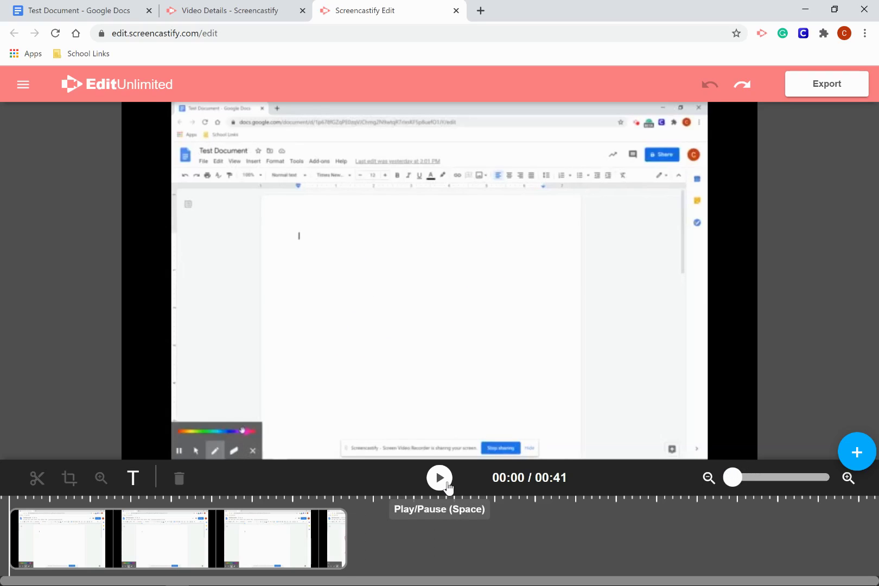
left_click(447, 486)
left_click(447, 486)
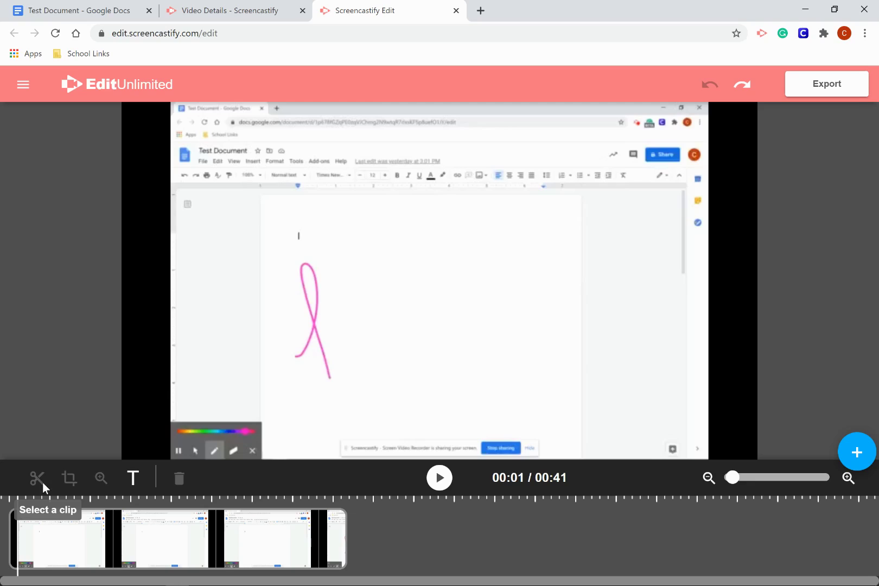
Step: Select the clip, play it up to 00:07 and split it there
left_click(56, 554)
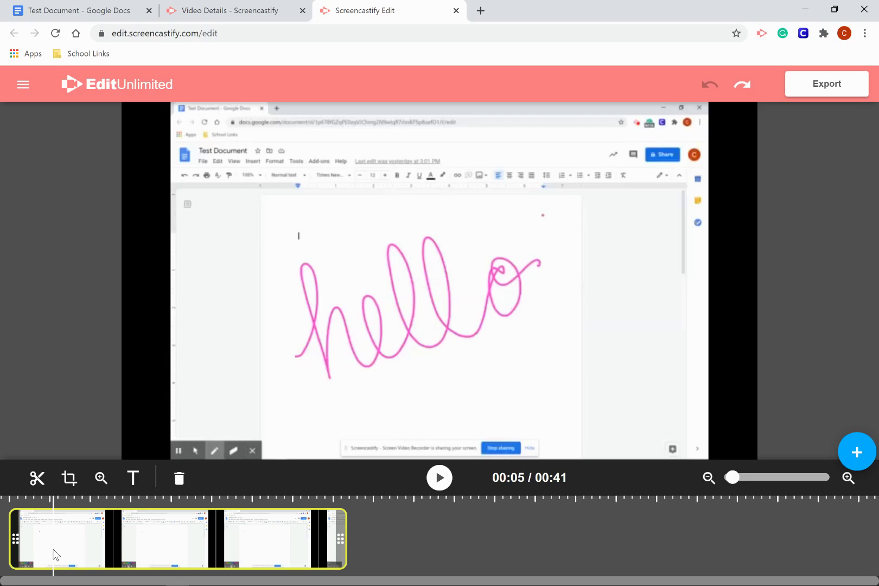
left_click(858, 452)
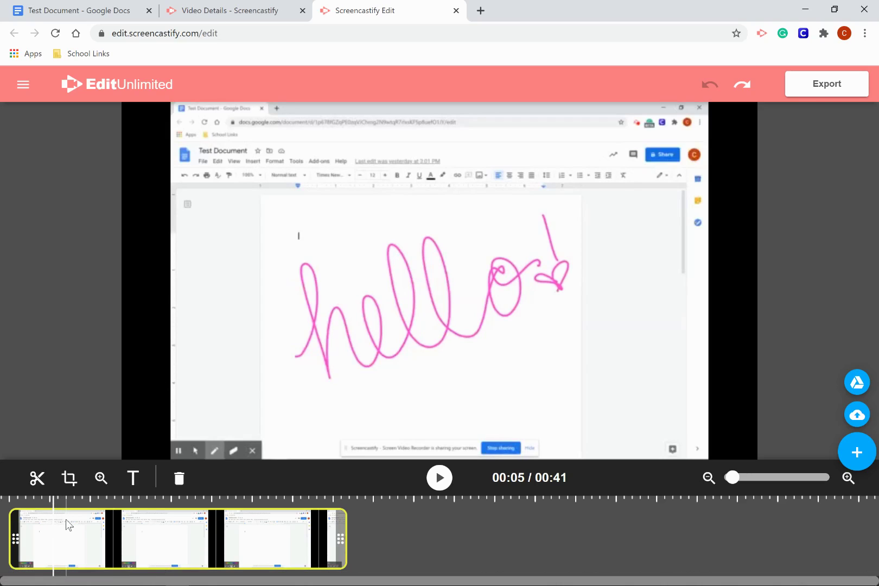
key("space")
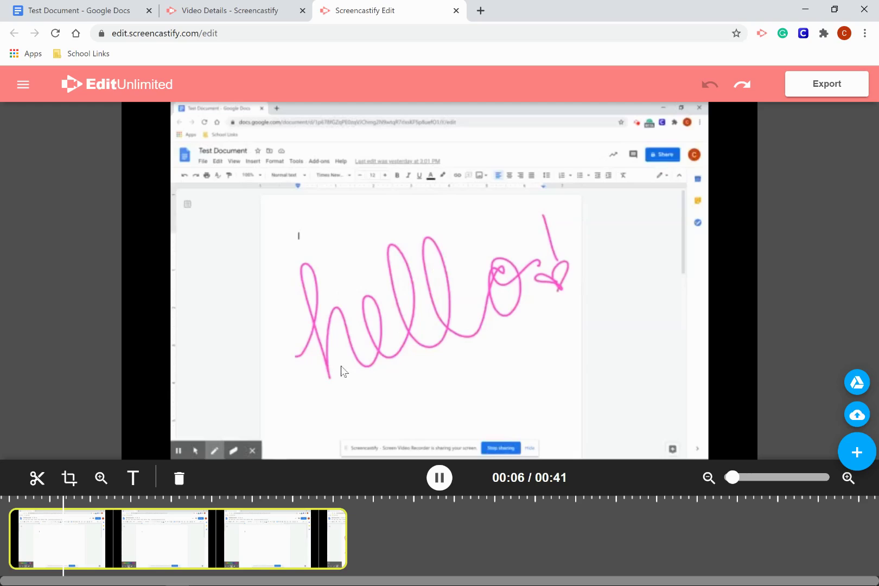
key("space")
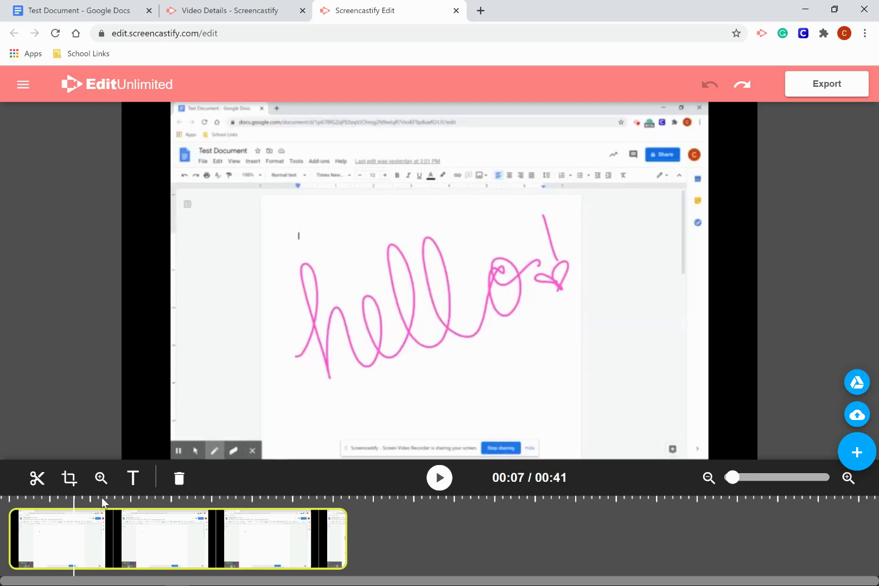
left_click(39, 484)
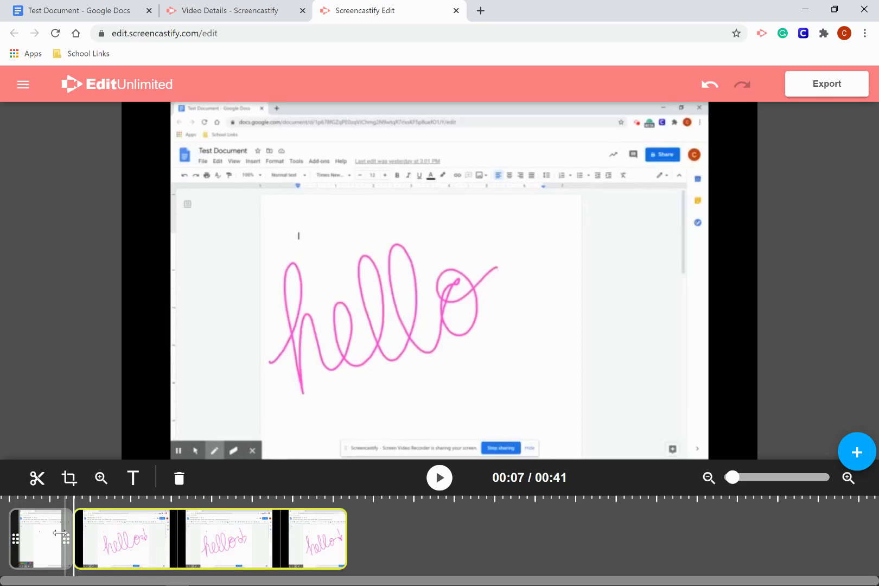
left_click(80, 504)
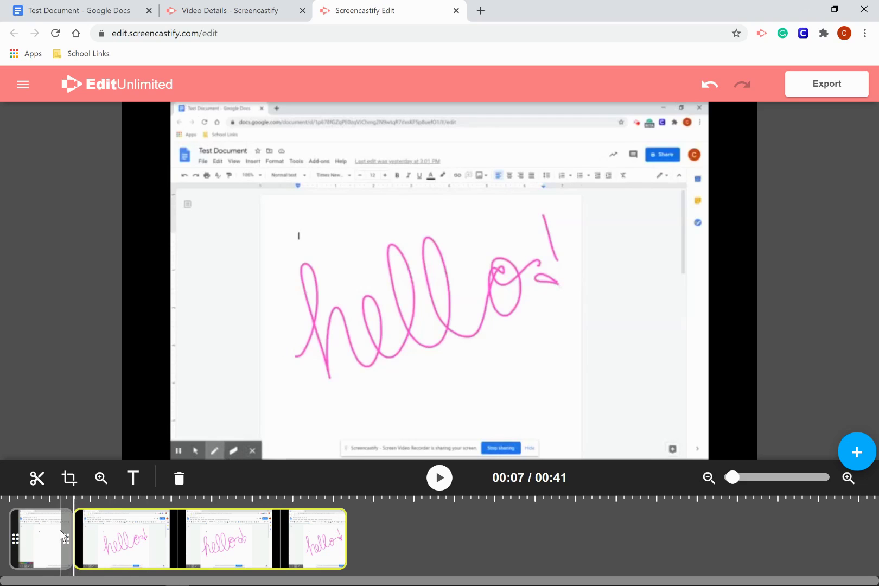
Step: Crop the first clip to a rectangle around the drawing toolbar and apply the crop
left_click(43, 497)
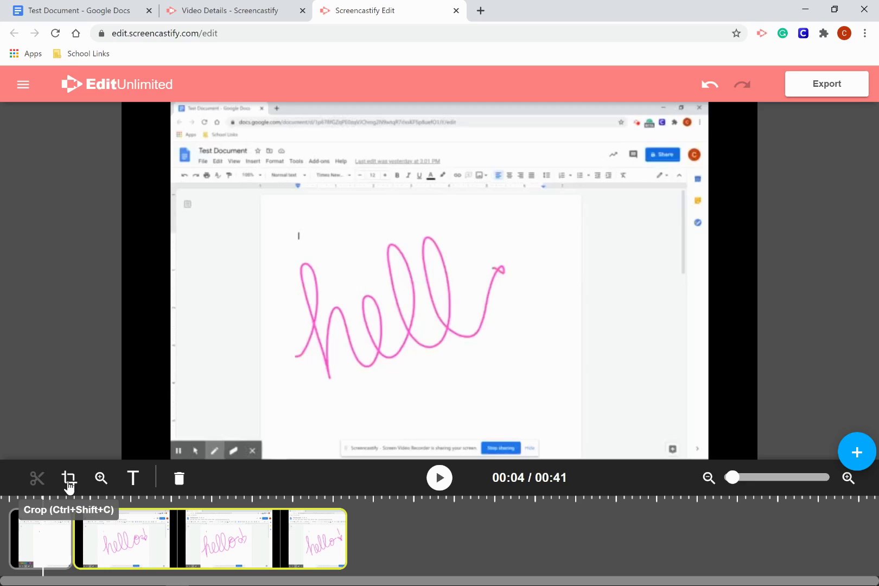
left_click(45, 544)
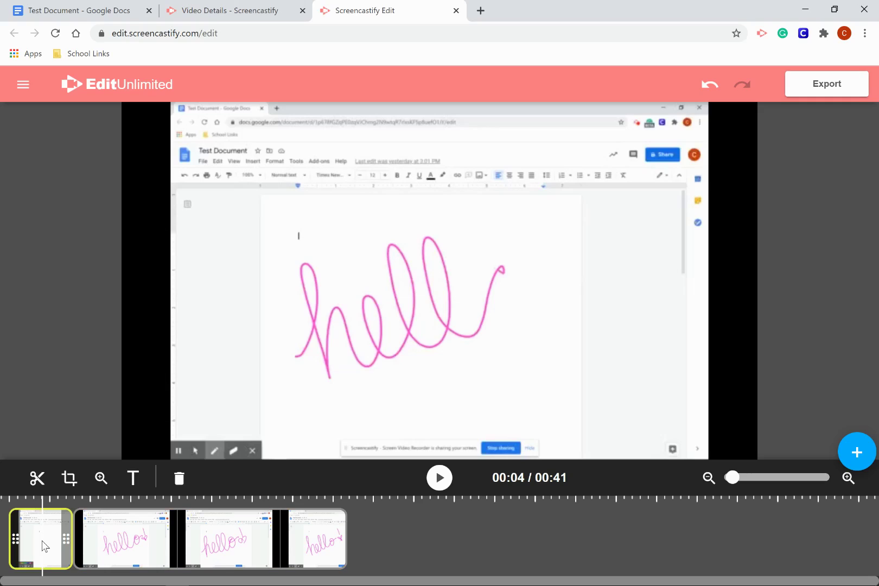
left_click(69, 478)
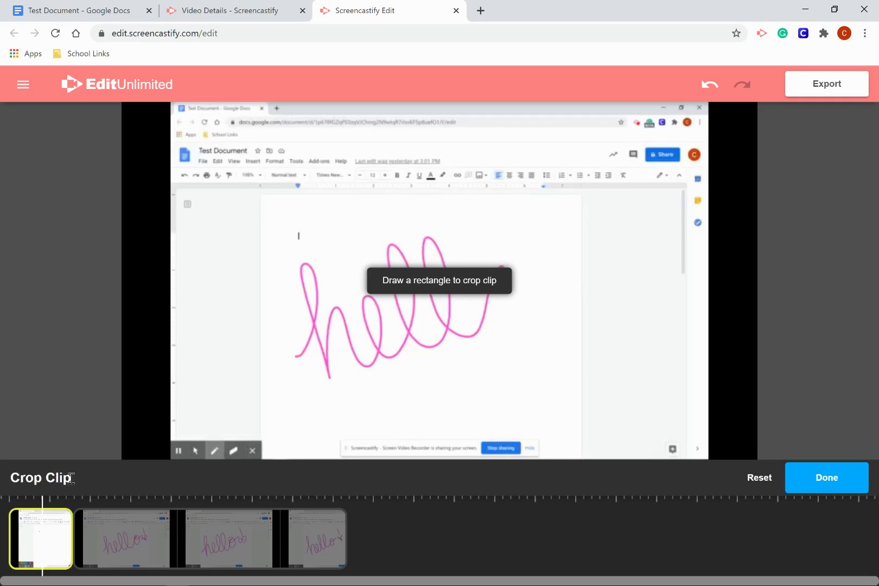
left_click_drag(172, 431, 272, 470)
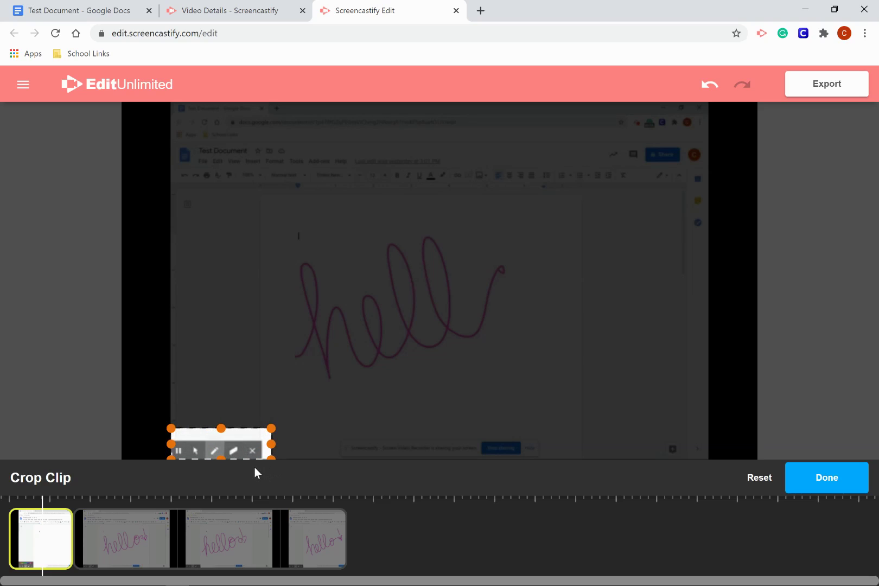
left_click(827, 481)
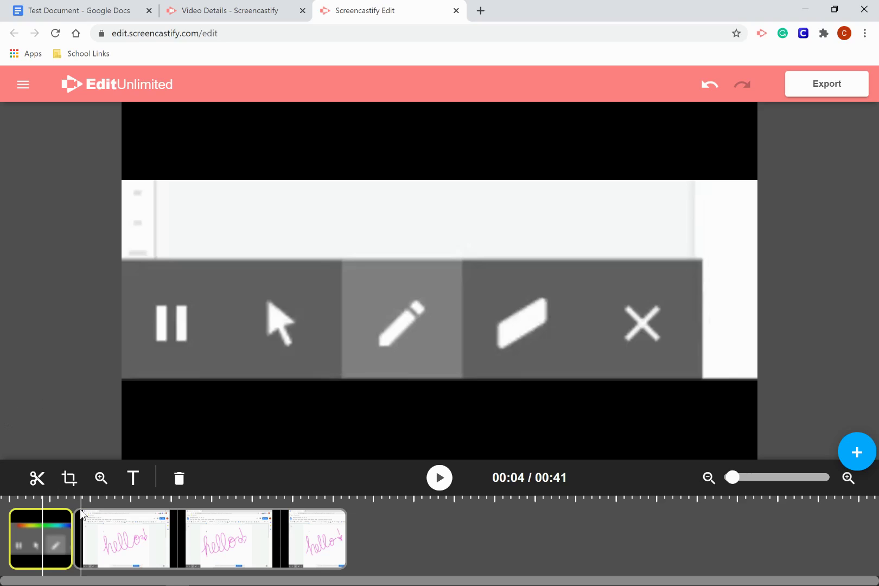
Step: Play the video across the cut from the cropped clip into the second clip
left_click_drag(43, 498, 60, 498)
key("space")
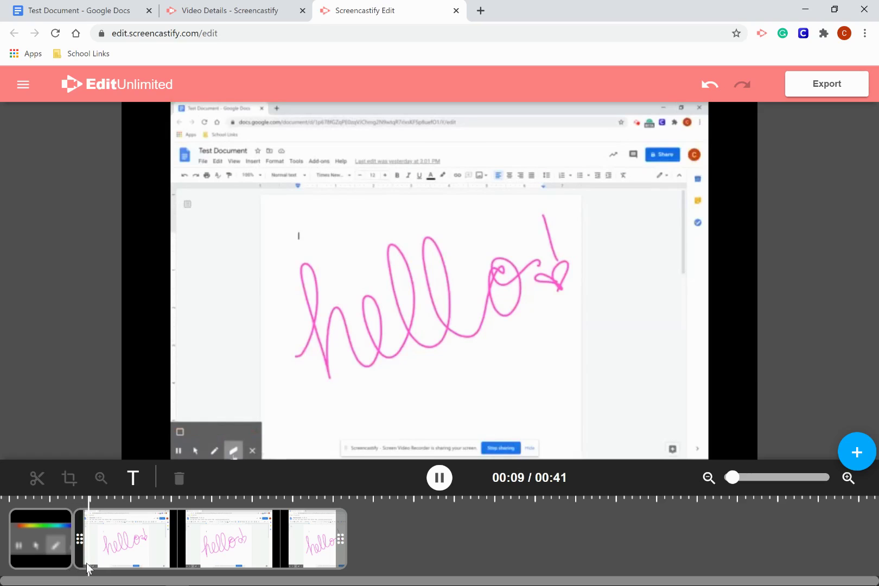
key("space")
Step: Add a zoom effect at 00:33 in the second clip, shrinking its region and centring it on the heart after "hello"
left_click(124, 542)
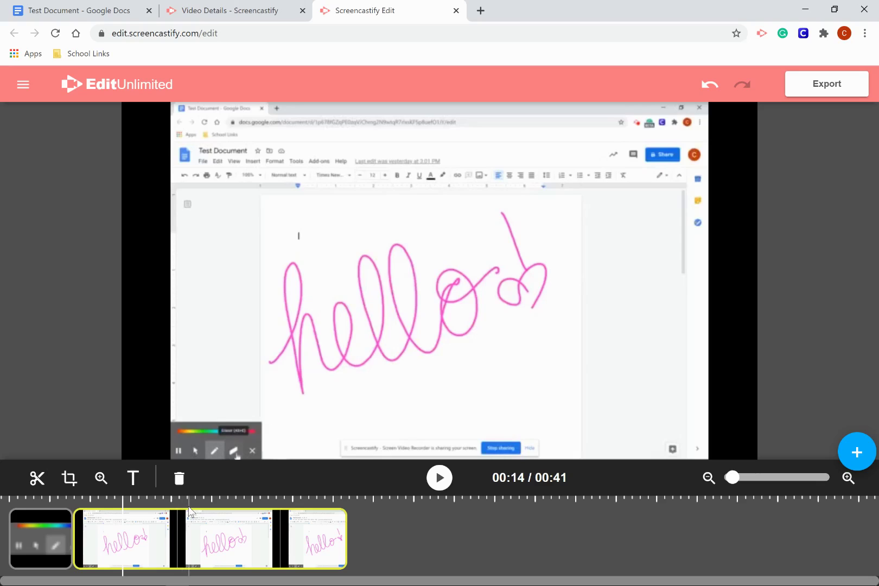
left_click(281, 503)
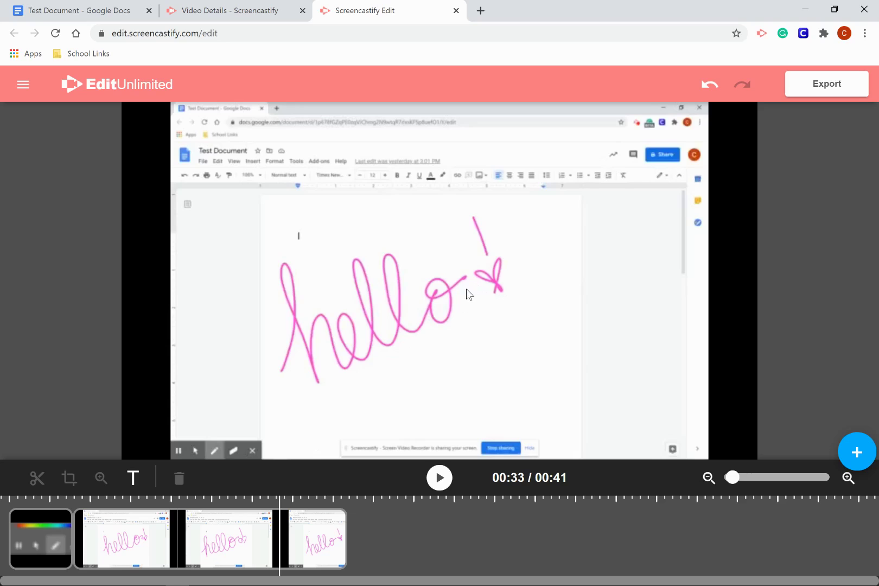
left_click(232, 529)
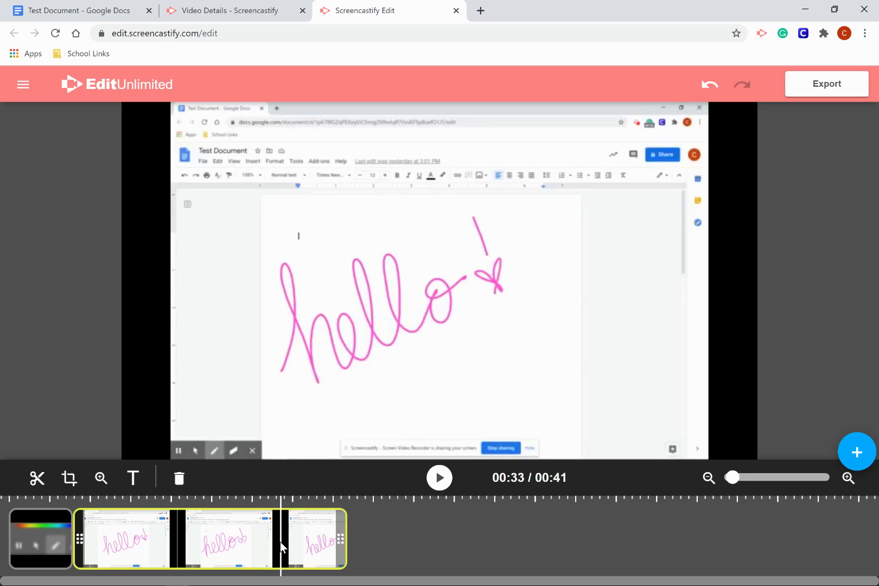
left_click(101, 477)
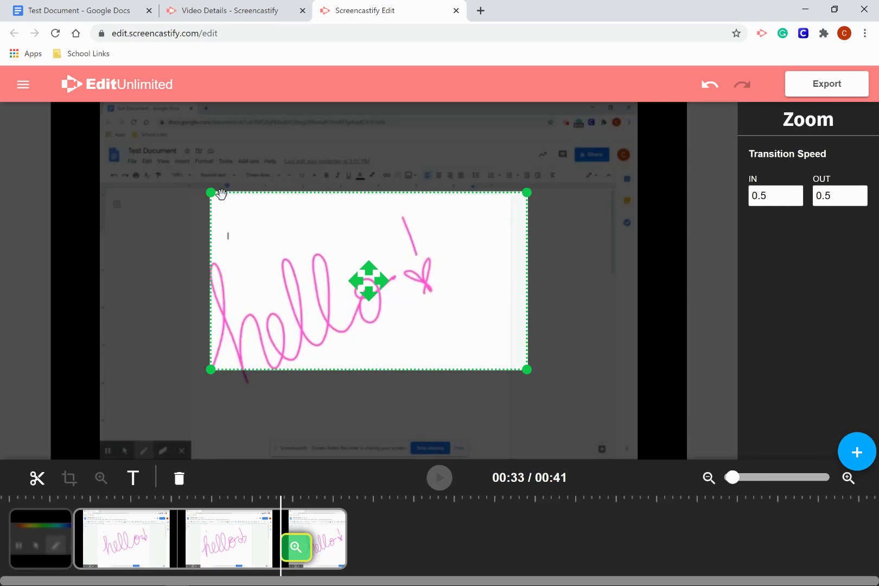
left_click_drag(210, 192, 447, 289)
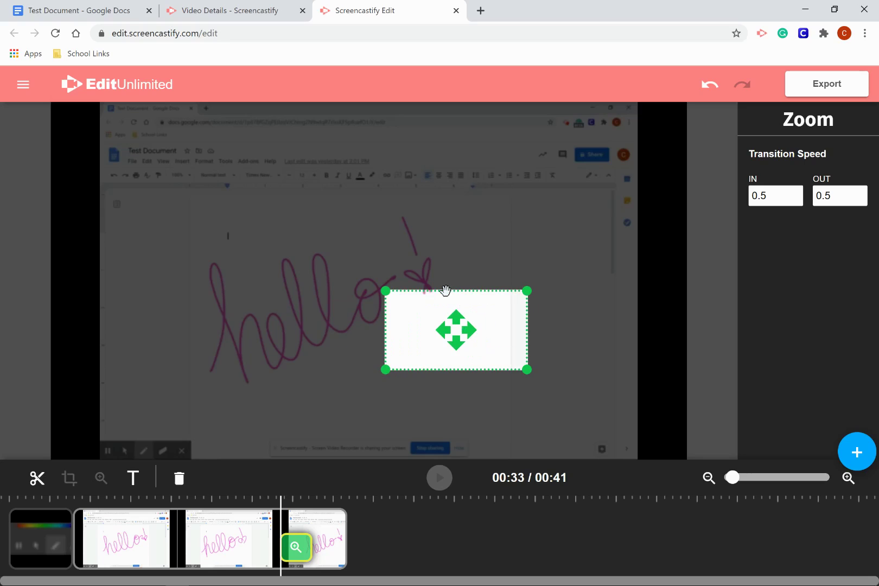
left_click_drag(464, 334, 432, 281)
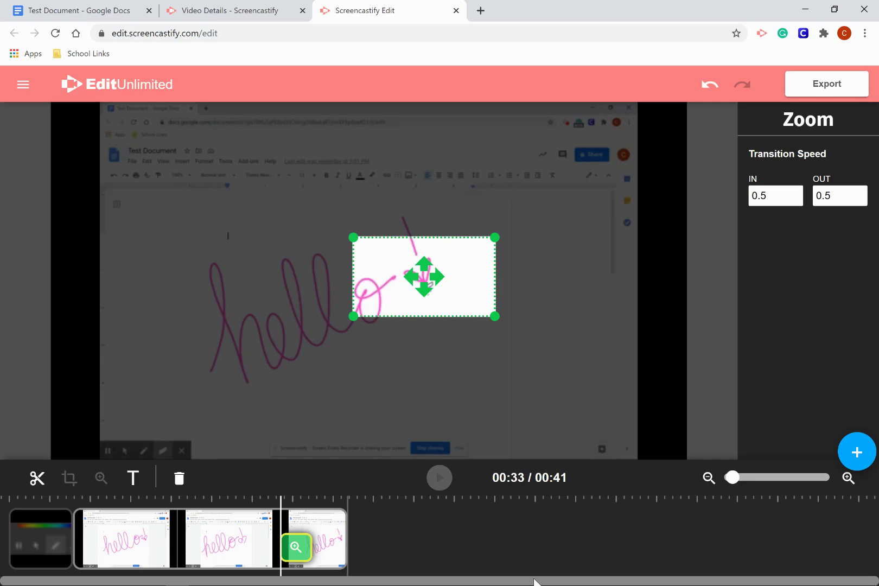
Step: Leave the zoom editor and preview the zoom effect by playing from 00:32 to 00:38
left_click(474, 550)
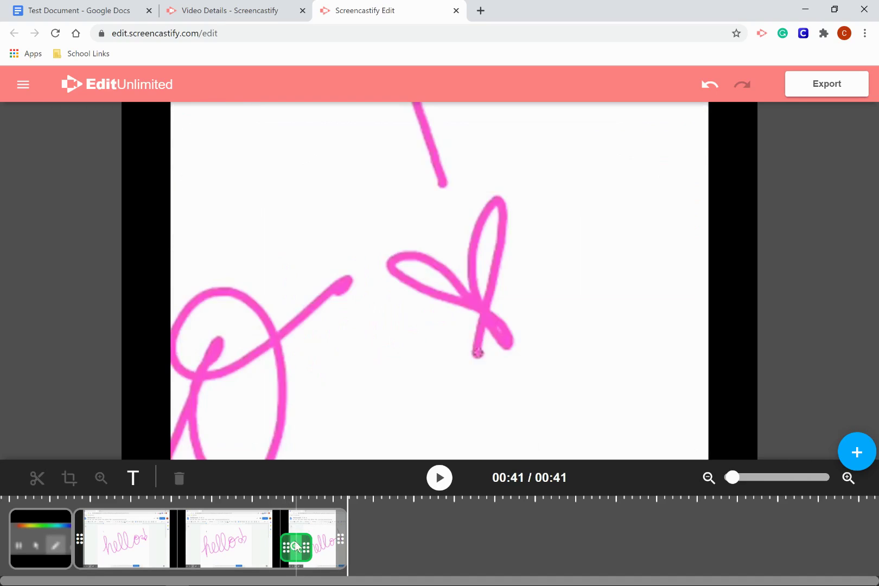
left_click(273, 507)
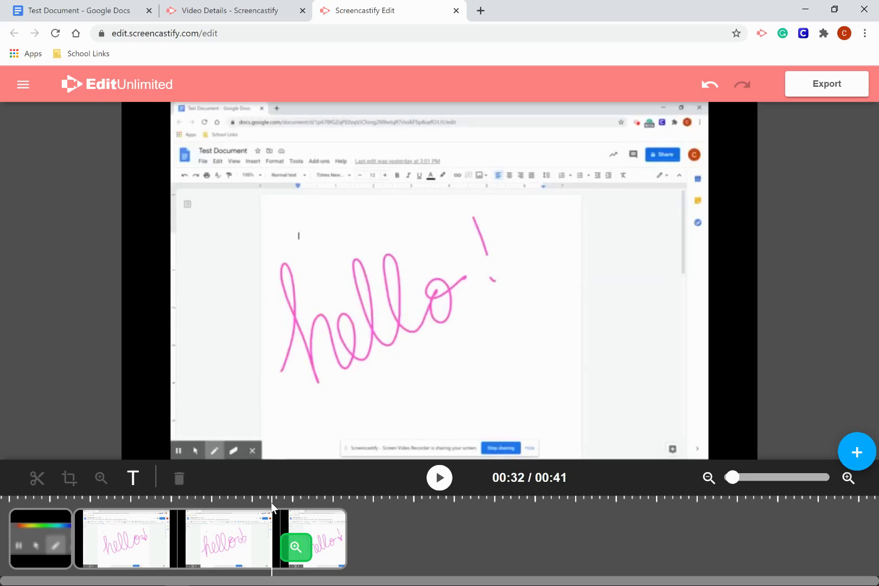
key("space")
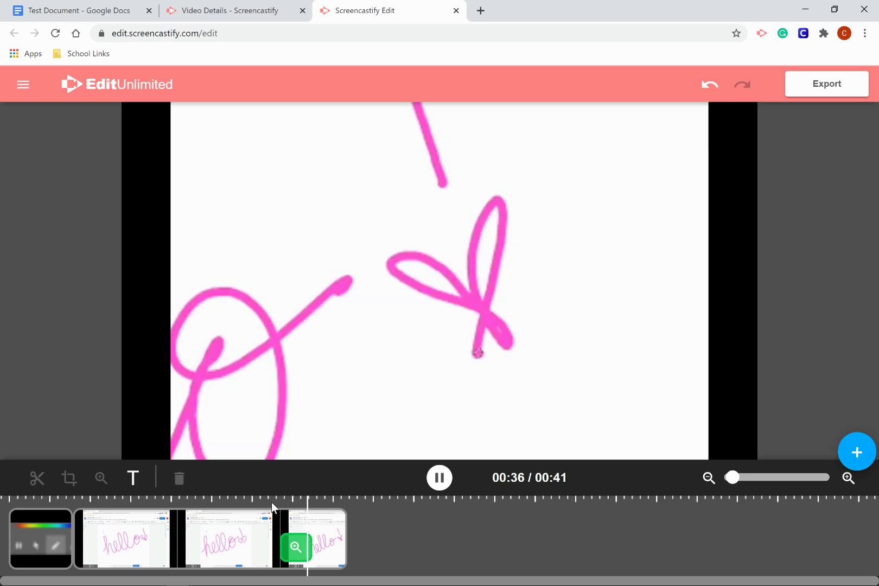
key("space")
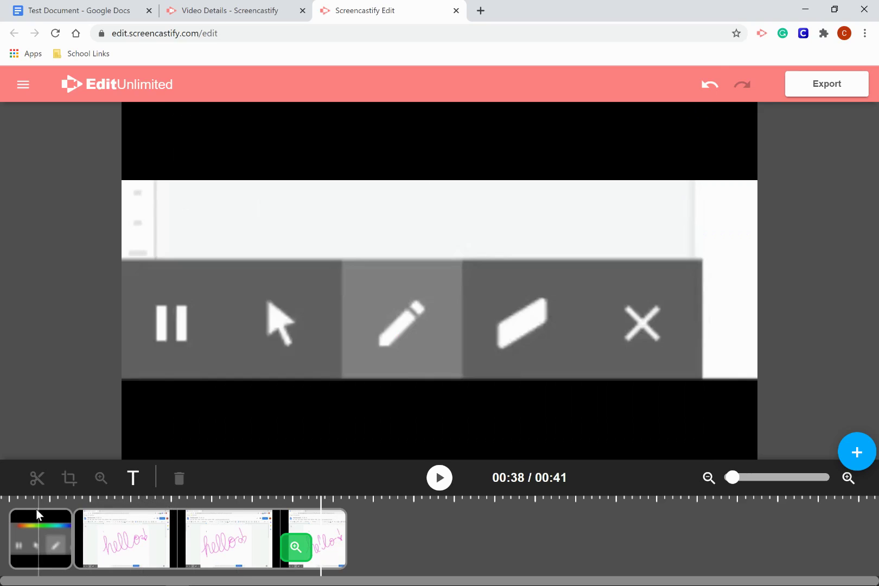
Step: Add a text overlay reading "Toolbar" at 00:03 over the cropped first clip
left_click(38, 528)
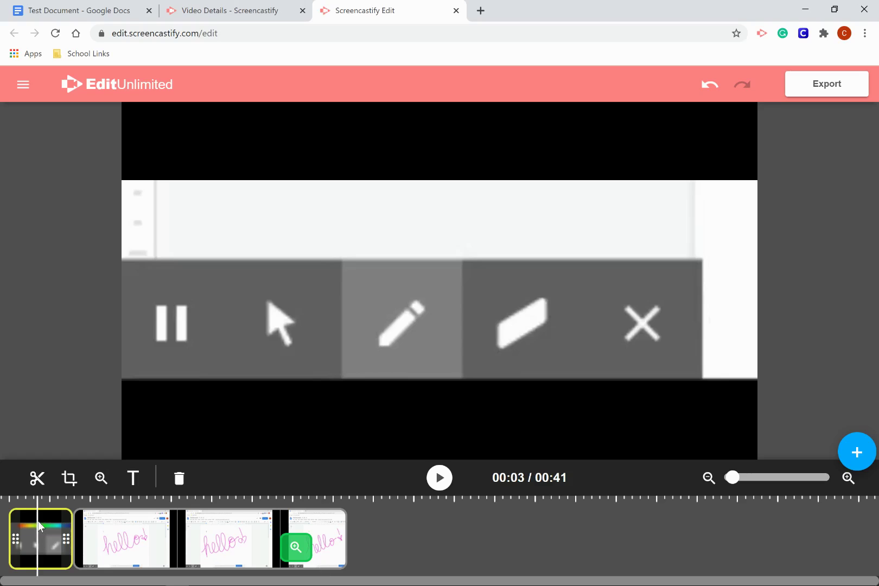
left_click(132, 479)
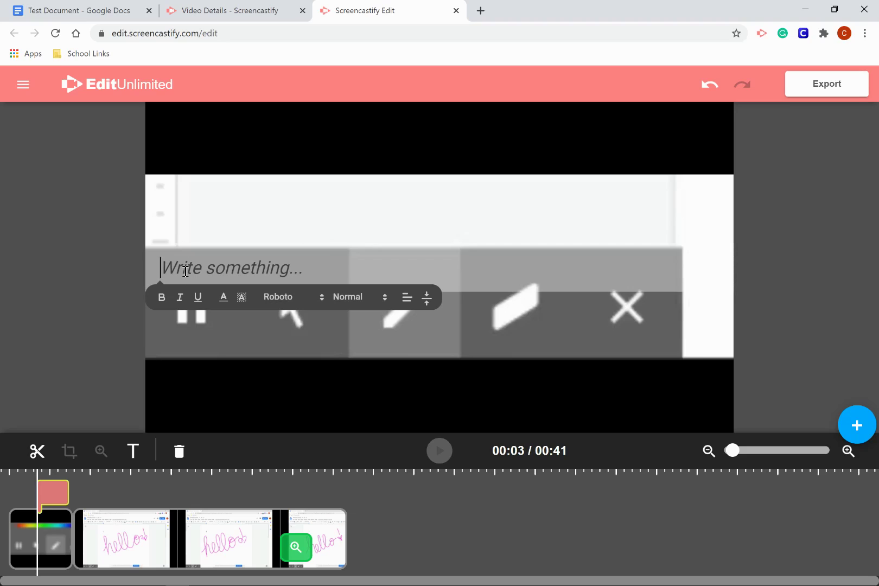
type("Toolbar")
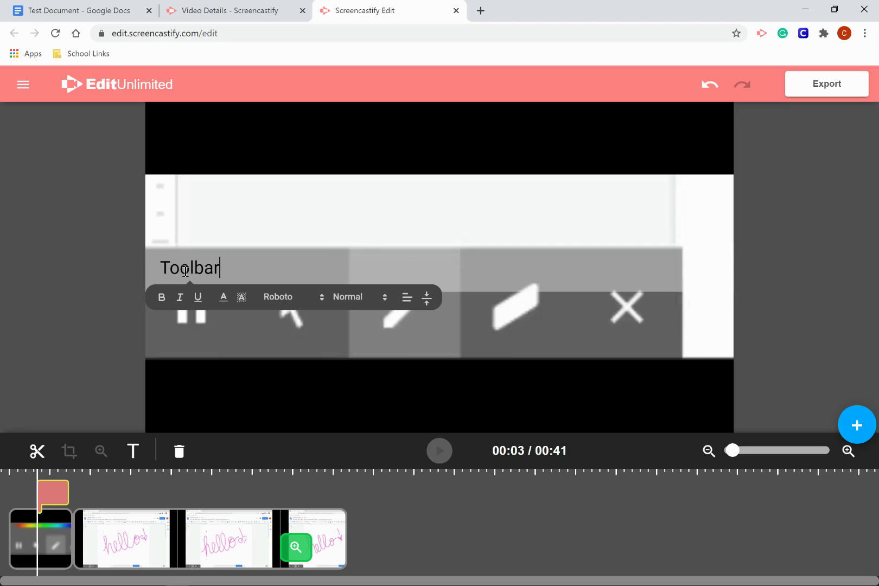
left_click(345, 337)
left_click(209, 267)
left_click(31, 478)
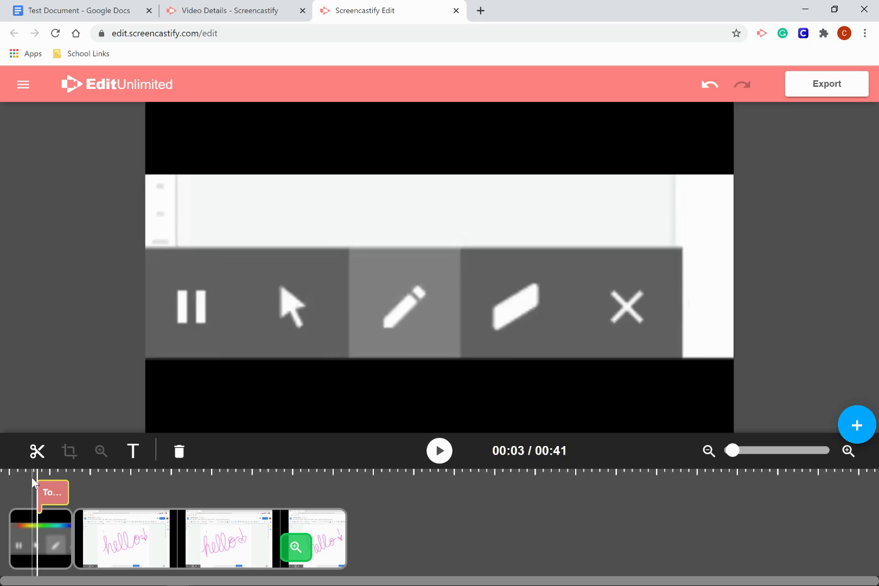
Step: Play back the text overlay and try to move the word "Toolbar" higher in the frame
key("space")
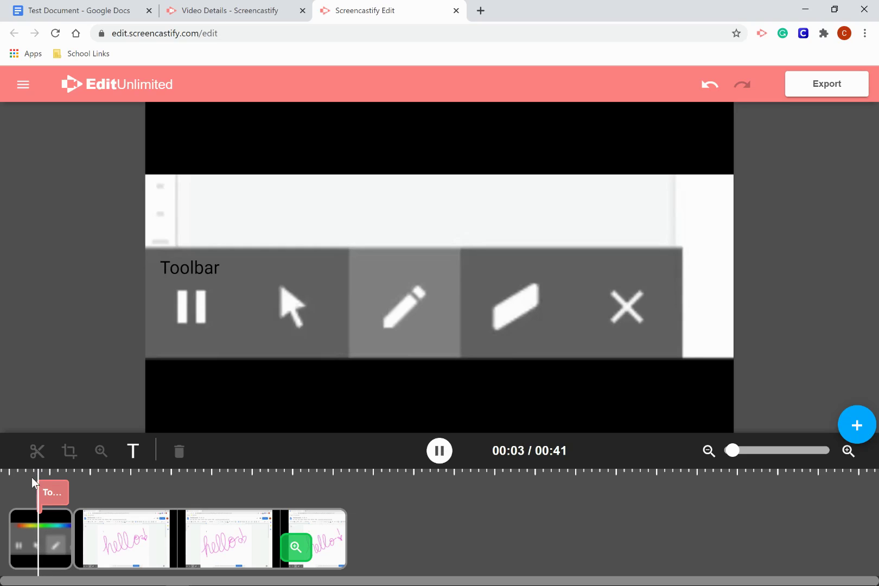
left_click(199, 278)
left_click_drag(200, 279, 218, 250)
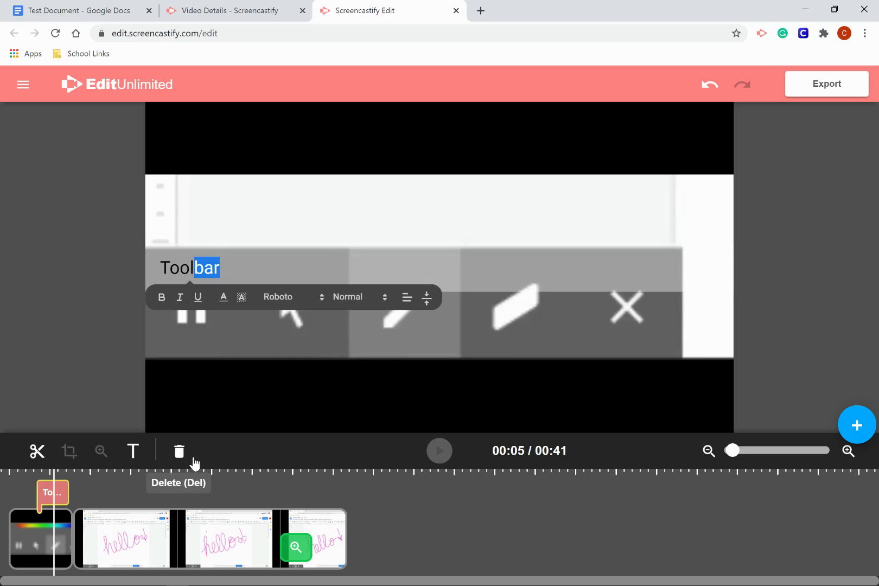
left_click(167, 482)
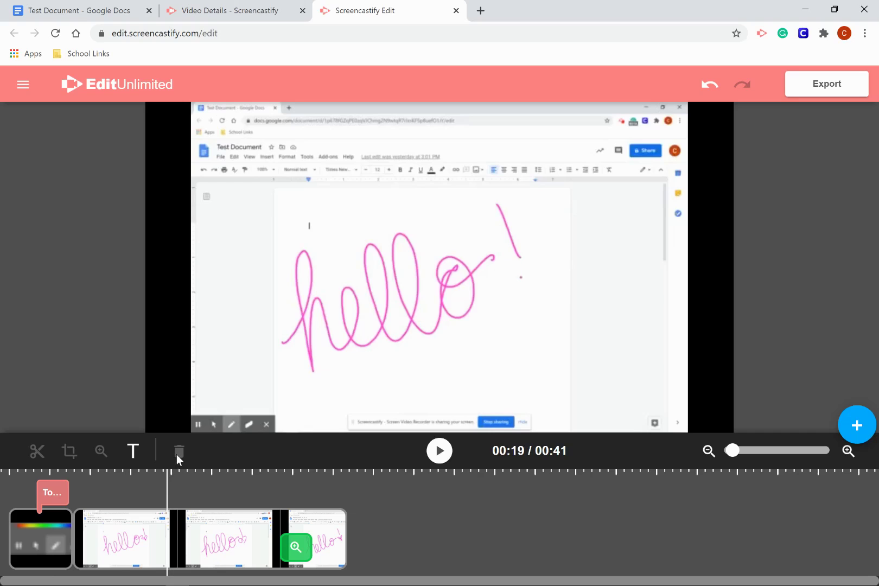
Step: Delete the cropped first clip and undo the deletion
left_click(50, 537)
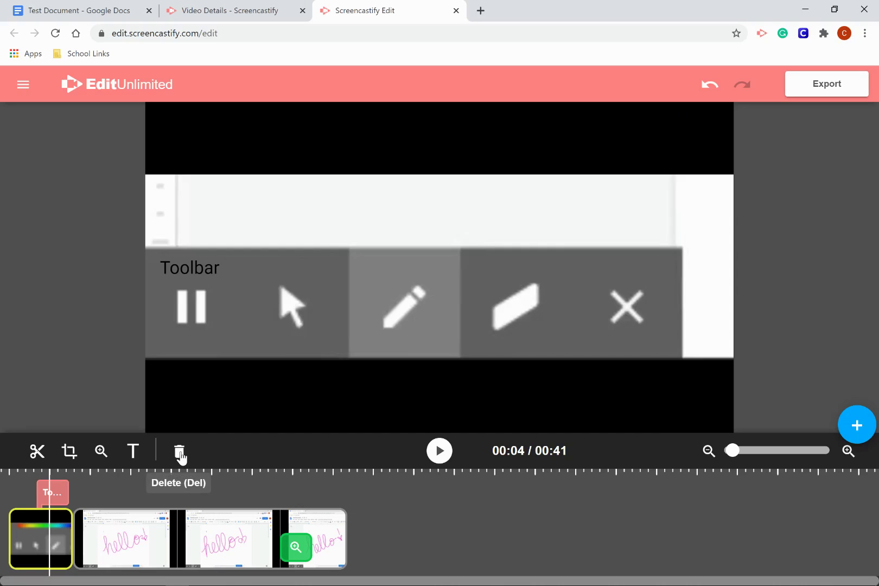
left_click(179, 452)
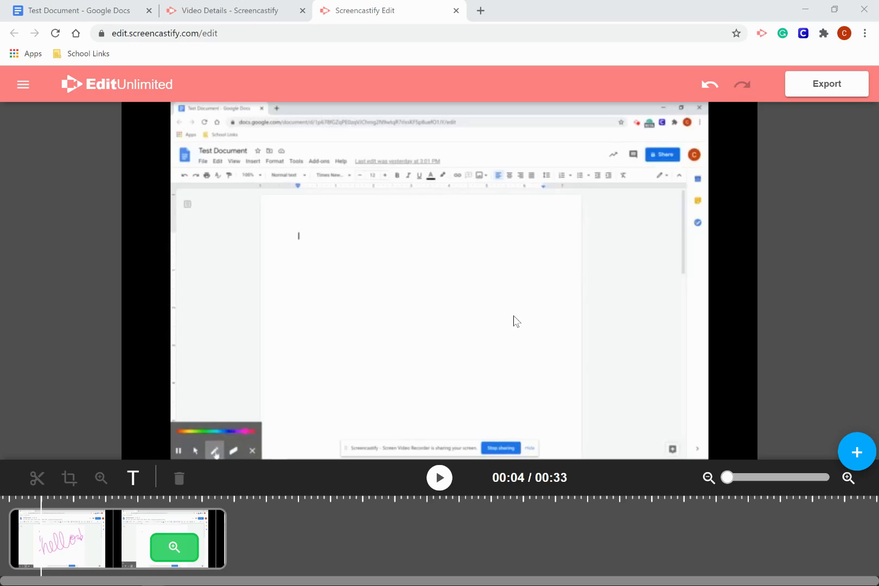
left_click(712, 93)
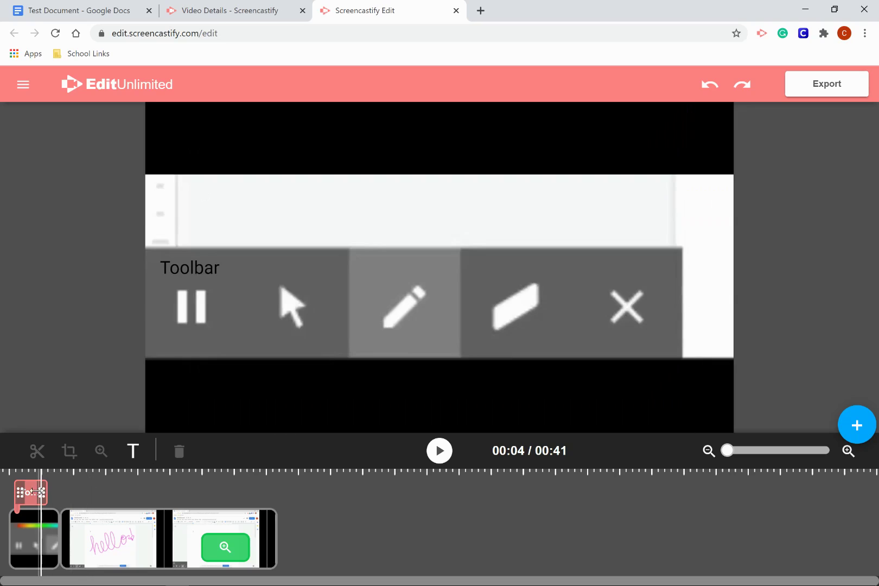
Step: Extend the end of the "Toolbar" text overlay to about 00:12 on the timeline, past the first clip
left_click(32, 494)
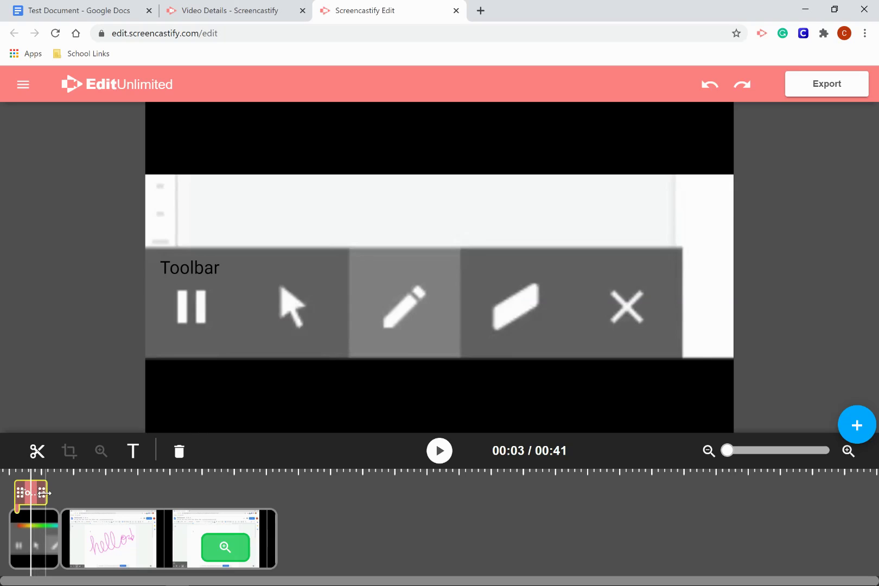
left_click_drag(45, 492, 92, 492)
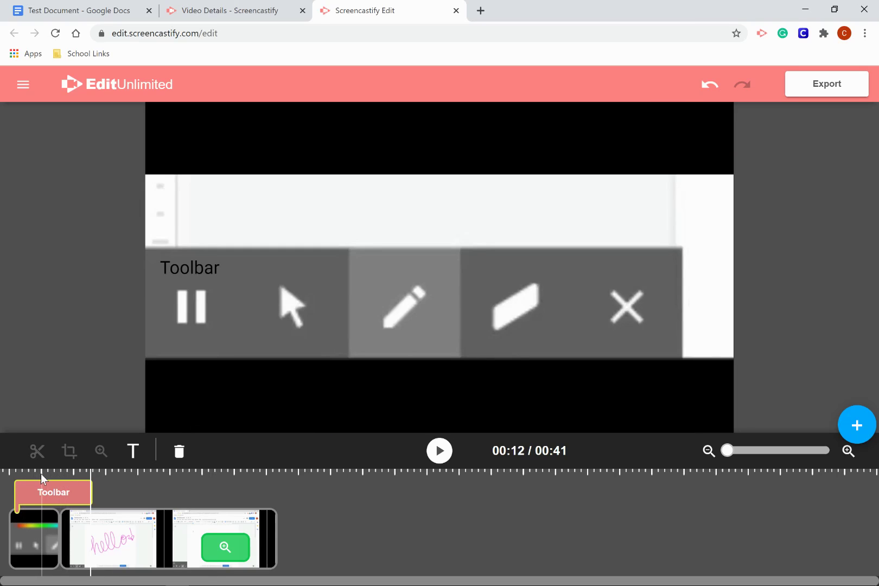
left_click(56, 473)
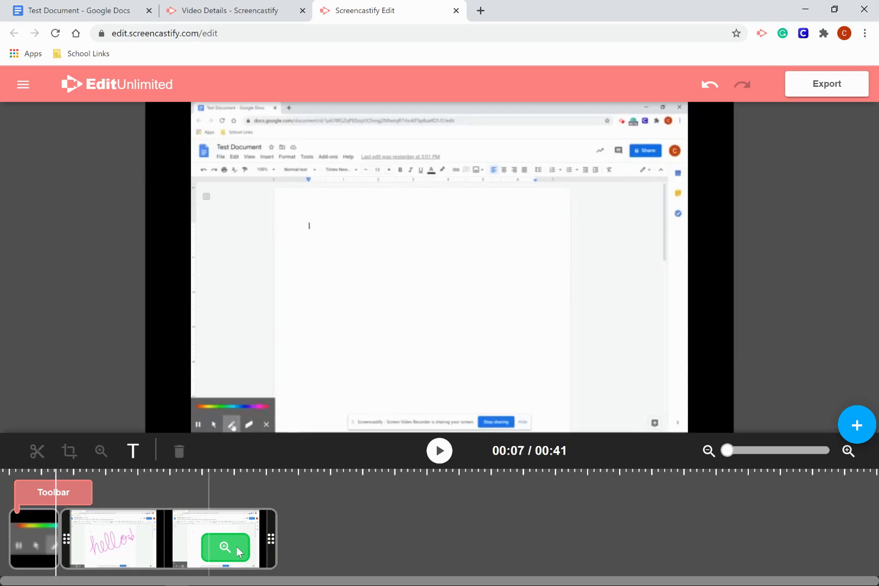
Step: Shorten the zoom effect on the second clip by trimming its start, and play back the result
left_click(223, 542)
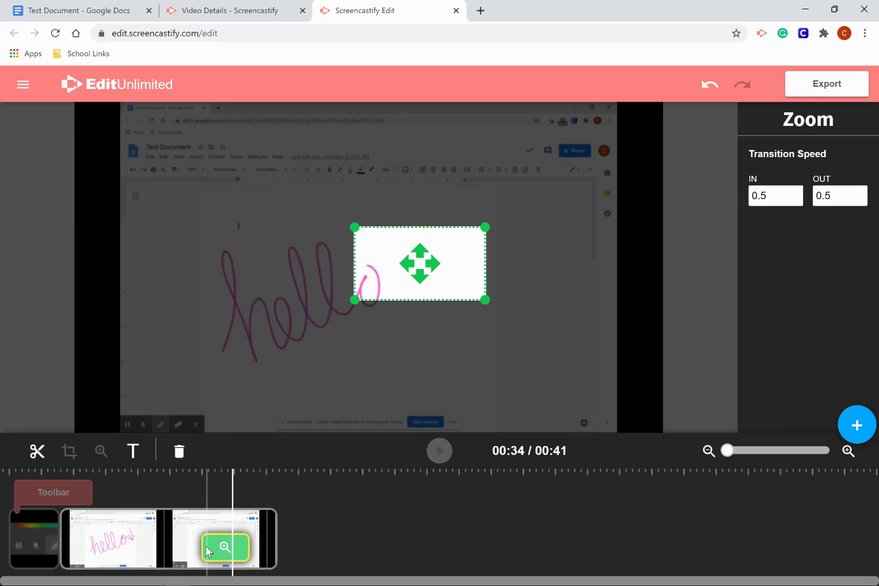
left_click(207, 549)
mouse_move(187, 545)
left_mouse_down()
mouse_move(198, 552)
mouse_move(191, 545)
mouse_move(227, 543)
left_mouse_up()
left_click(221, 484)
key("space")
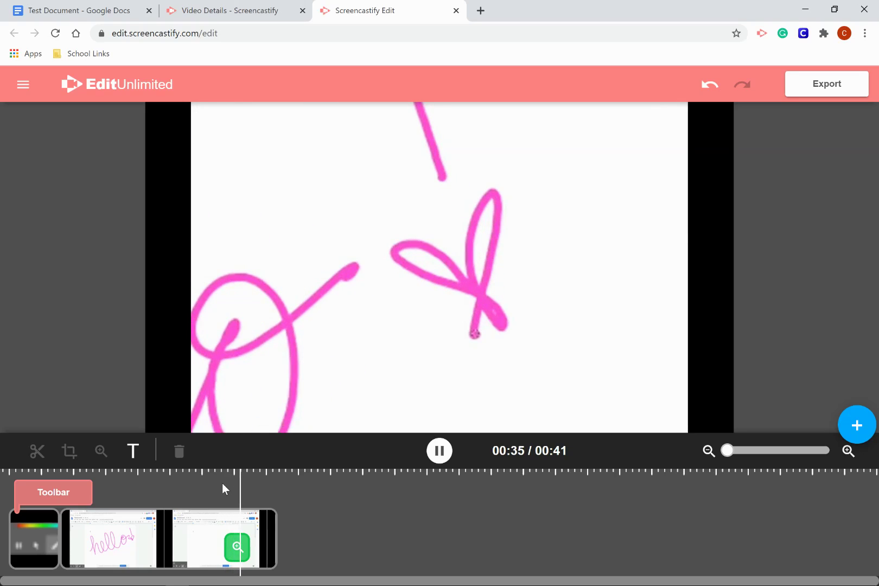
Step: Trim the start of the zoom effect further to about 00:35 and preview the shorter zoom
left_click(237, 545)
left_click(246, 472)
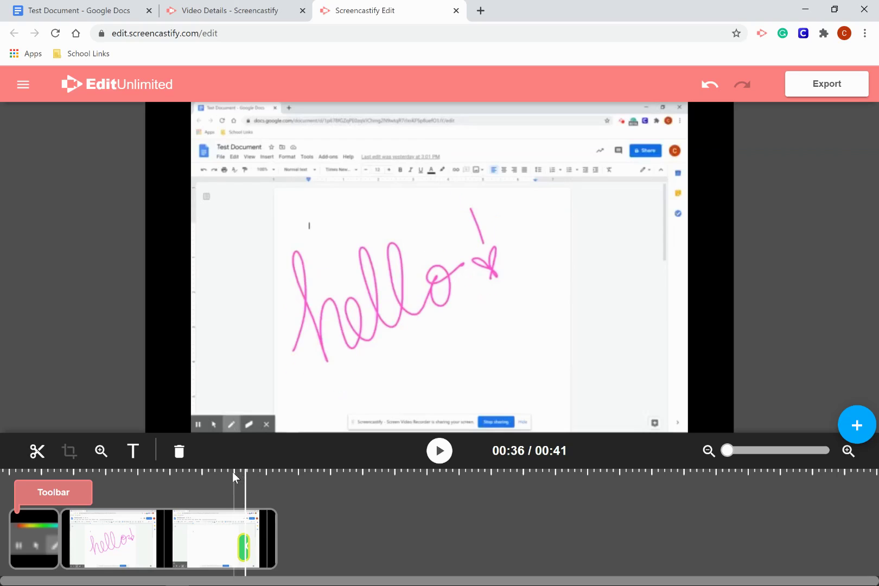
left_click(233, 472)
key("space")
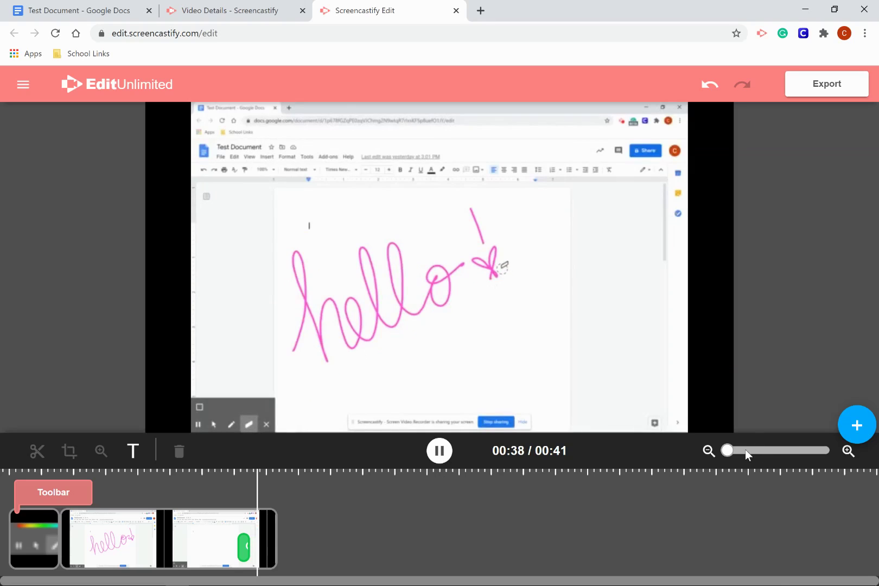
Step: Enlarge the timeline scale and shrink the zoom area, centring it on the heart-shaped stroke under the exclamation mark
left_click_drag(727, 450, 745, 450)
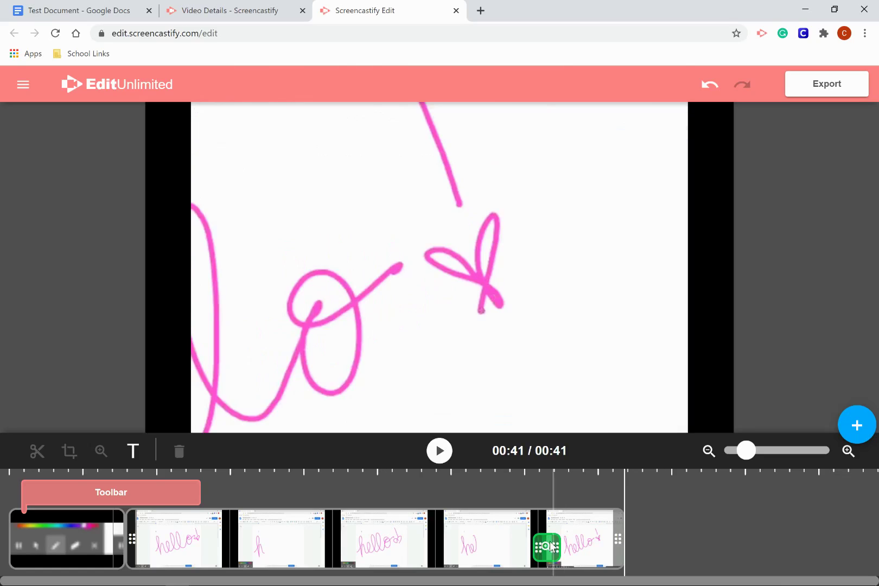
left_click(547, 547)
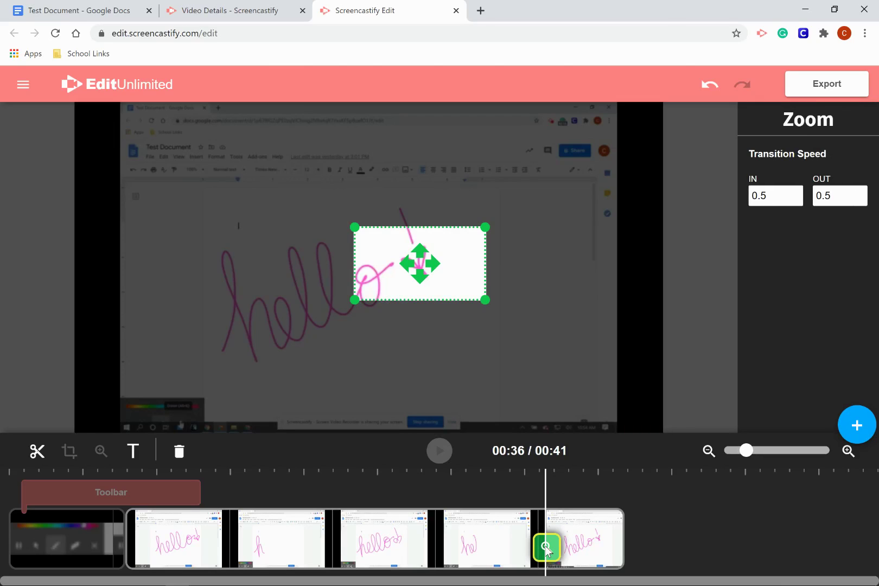
left_click_drag(355, 300, 389, 278)
left_click_drag(433, 253, 420, 263)
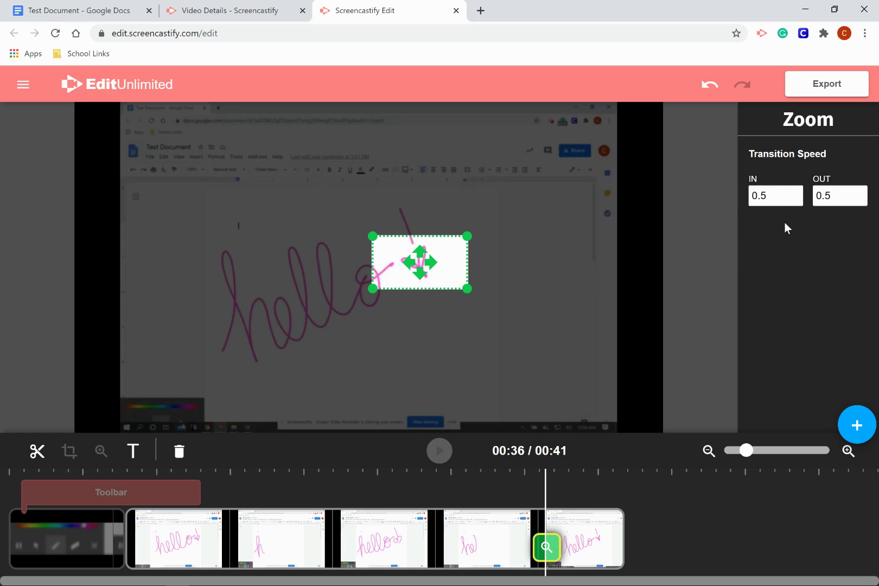
left_click(689, 293)
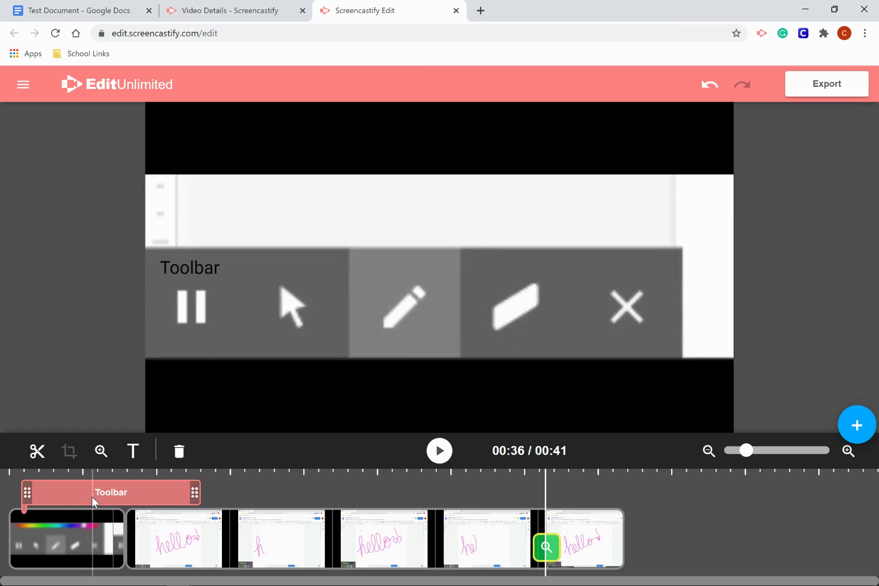
Step: Raise the word "Toolbar" above the grey toolbar by adding three blank lines after it in the text overlay
left_click(92, 496)
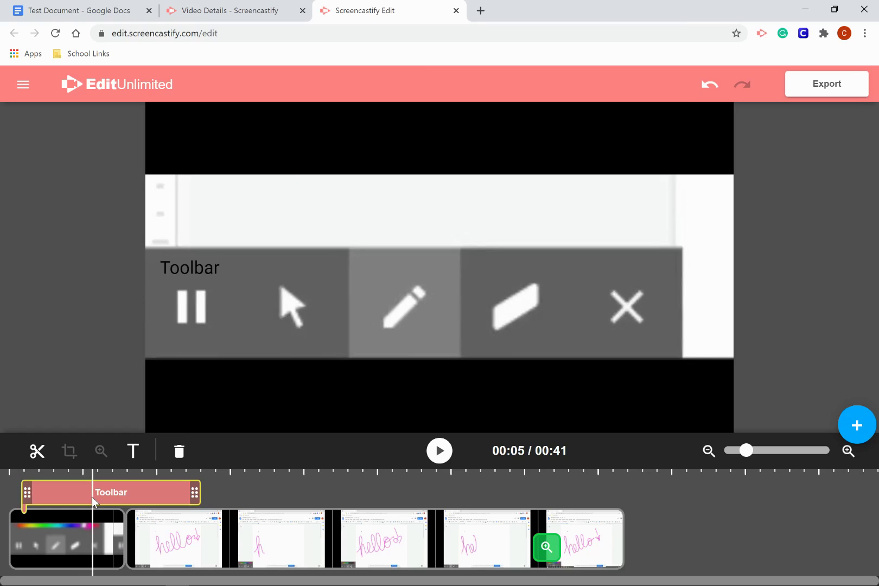
left_click(136, 450)
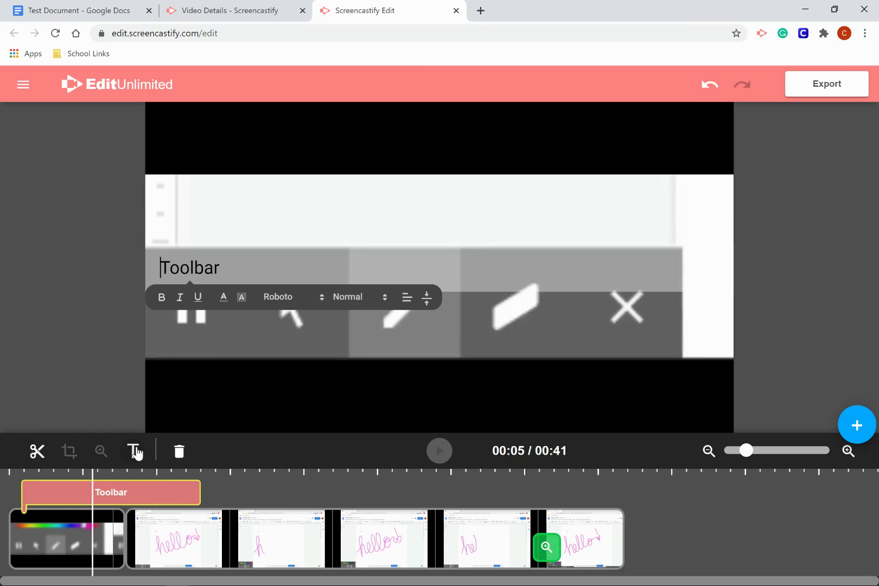
left_click(228, 264)
key("Return")
key("Return")
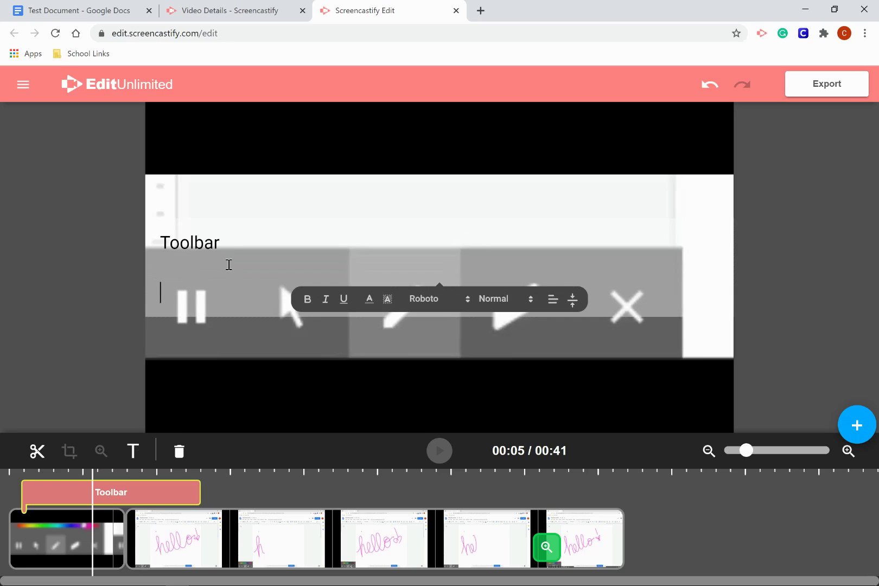
key("Return")
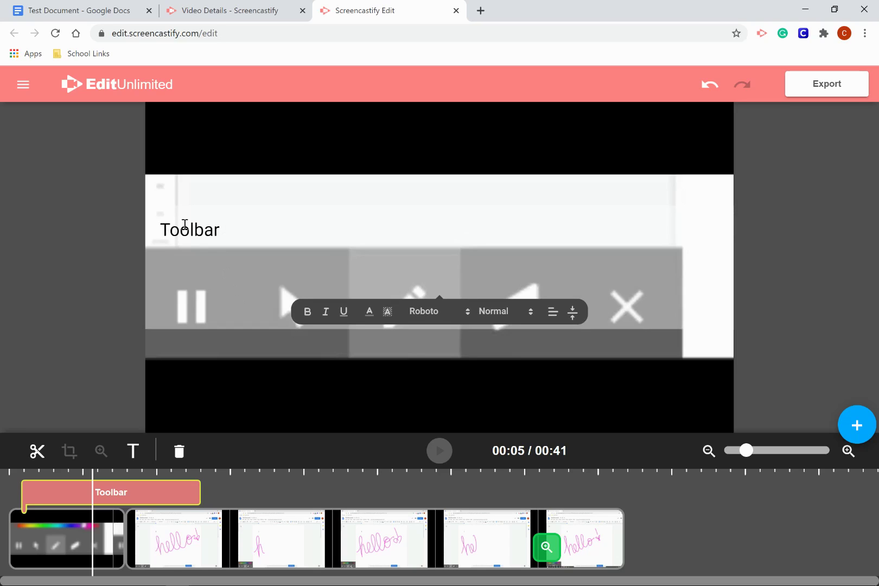